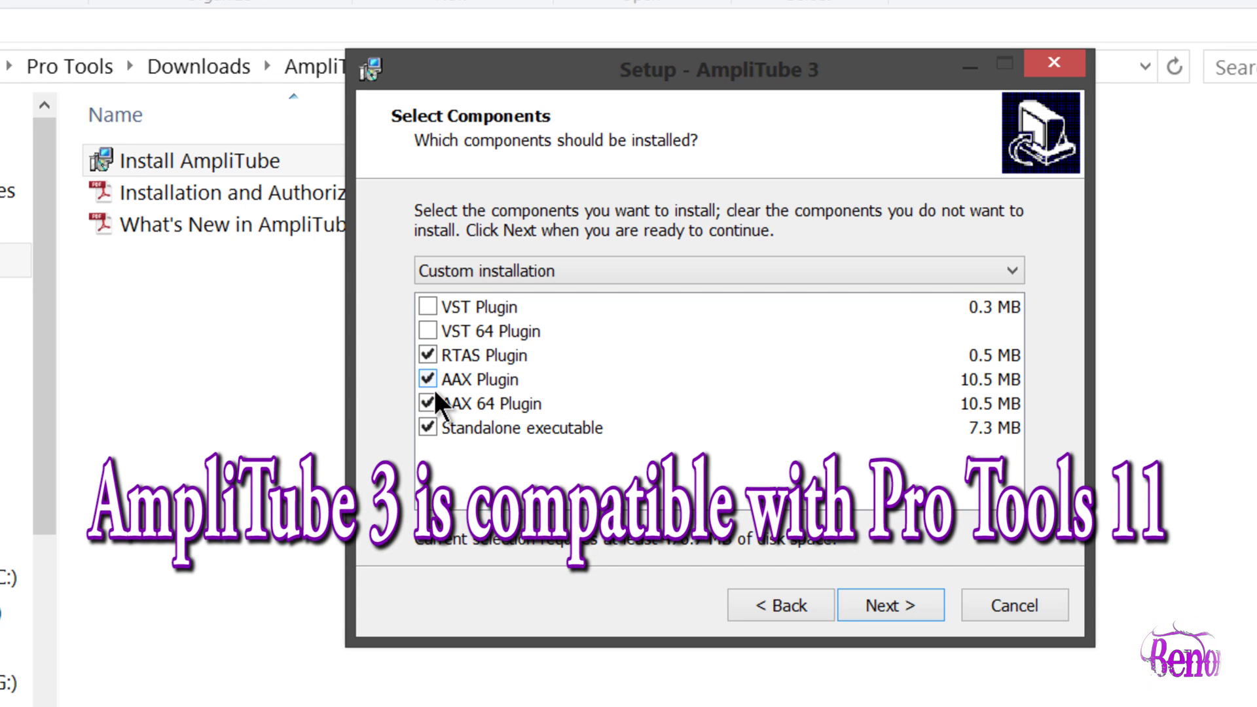
Include all six components, adding VST and VST 64, and accept the default VST plug-in folder.
left_click(425, 356)
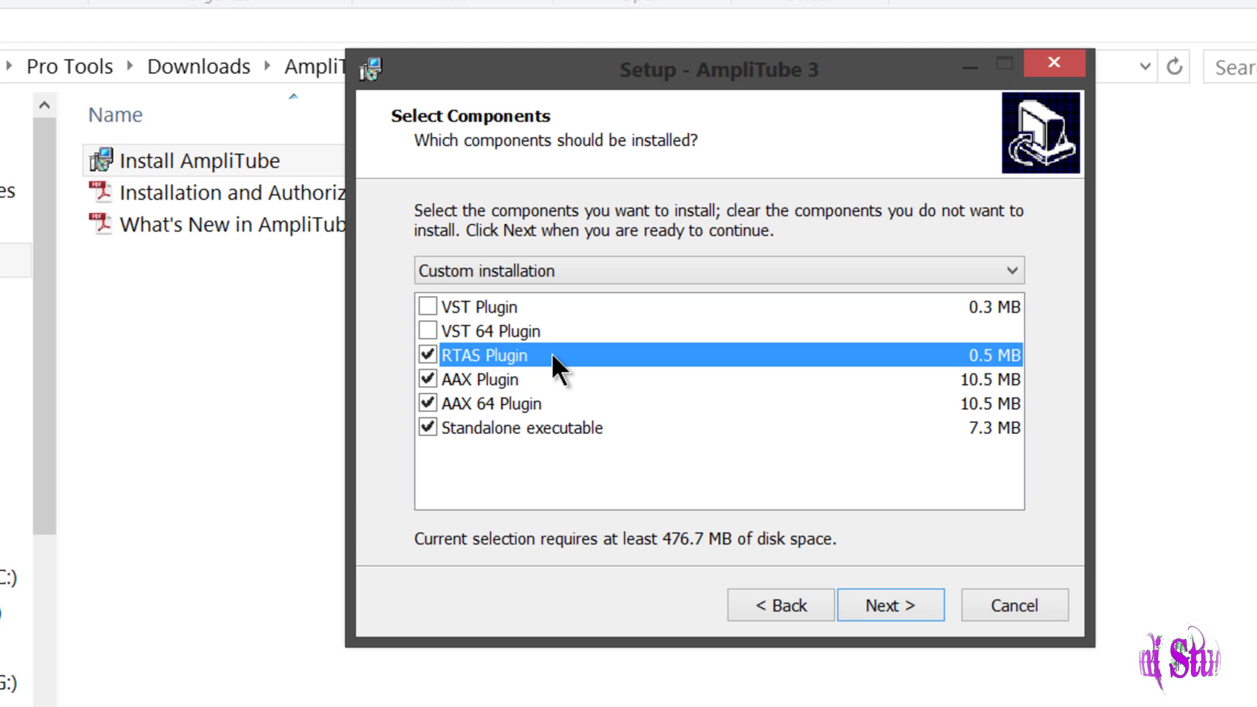
left_click(428, 331)
left_click(428, 307)
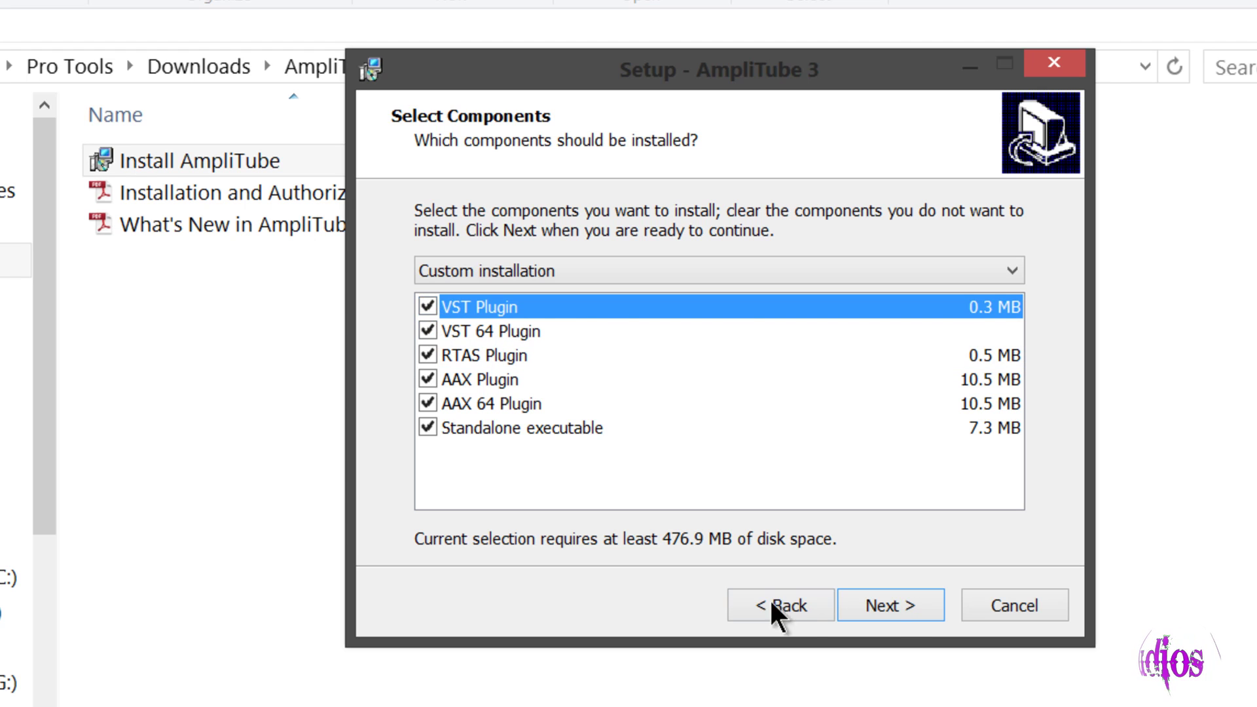
left_click(900, 608)
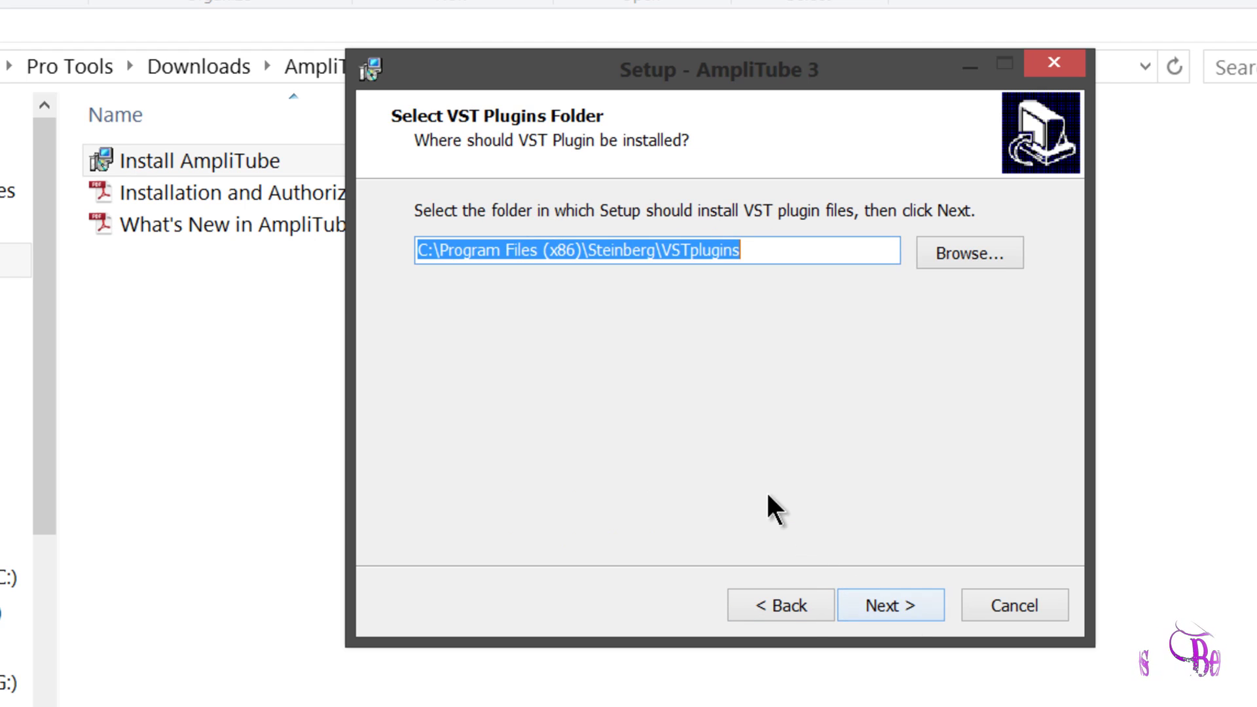
left_click(851, 604)
left_click(901, 606)
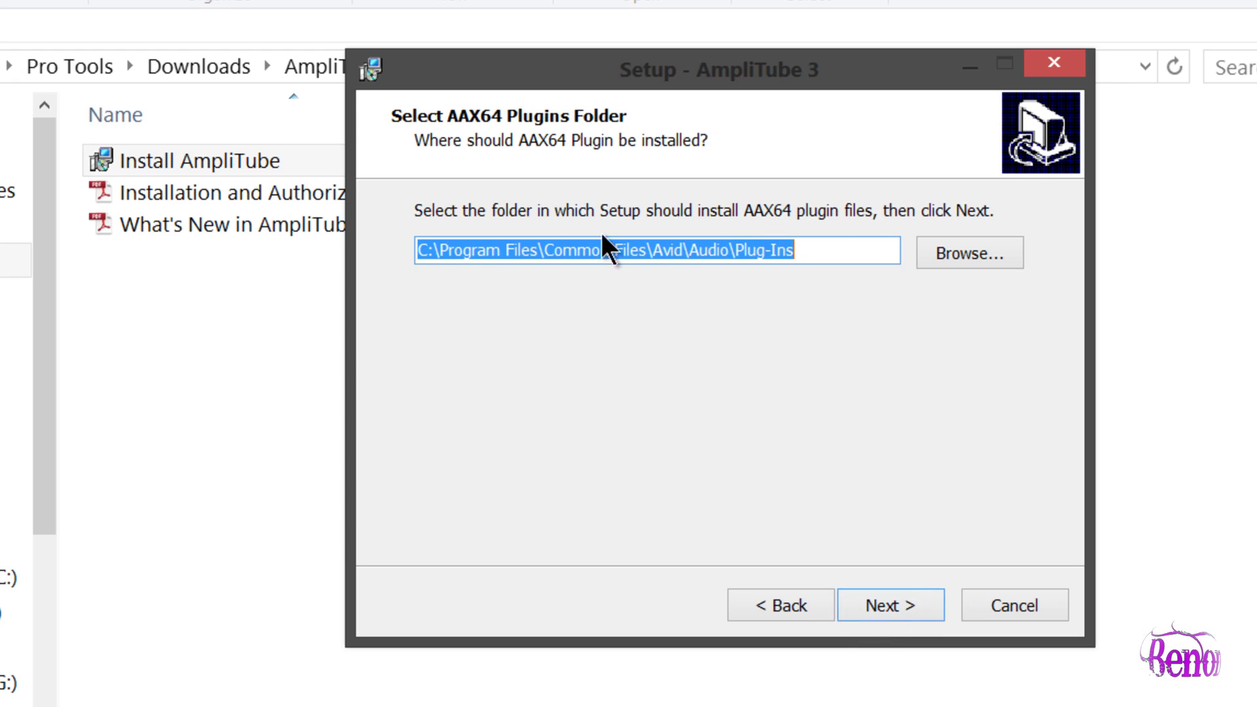
Accept the AAX64 folder and select AmpliTube 3.aaxplugin under Common Files\Avid\Audio\Plug-Ins.
left_click(883, 606)
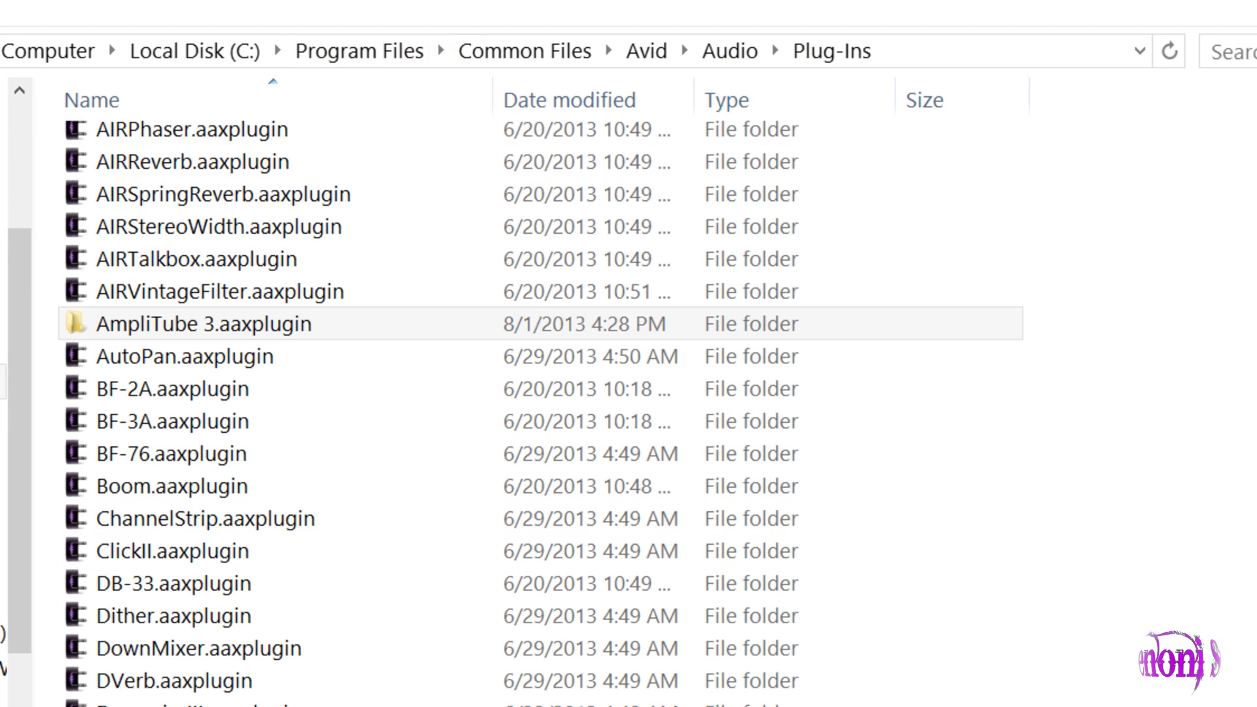
left_click(204, 323)
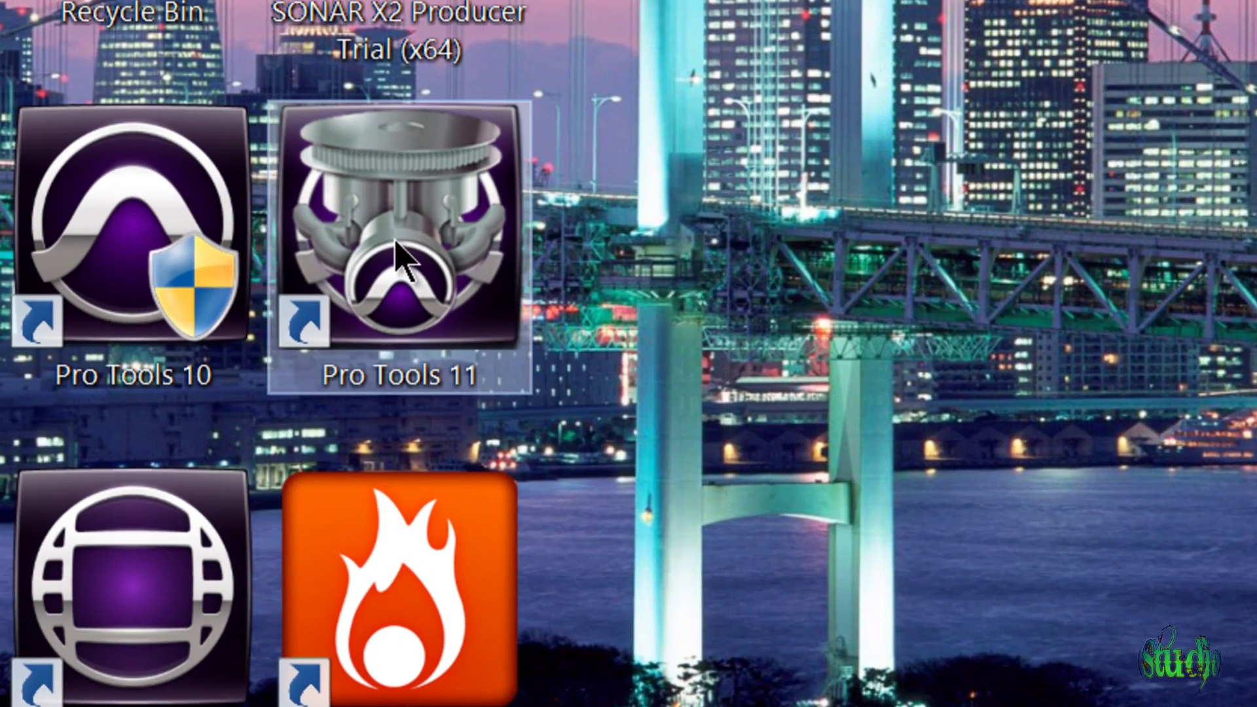
Launch Pro Tools 11 with administrator rights.
double_click(393, 239)
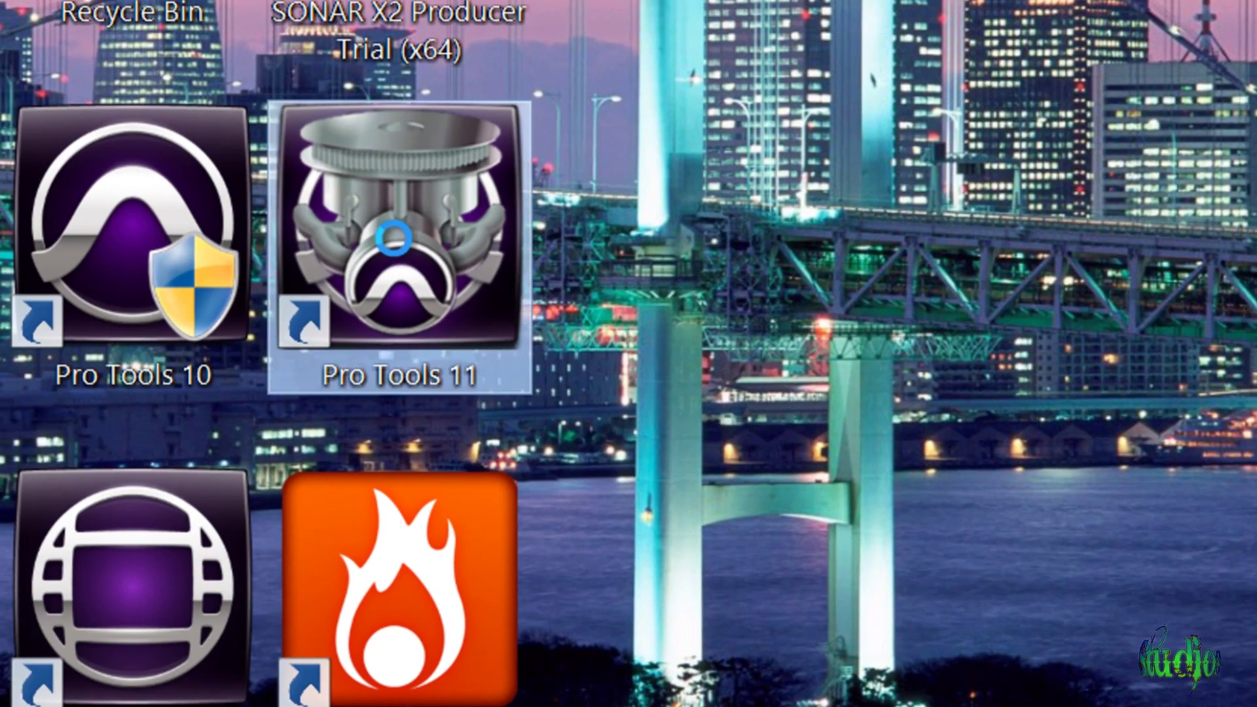
right_click(393, 239)
left_click(332, 224)
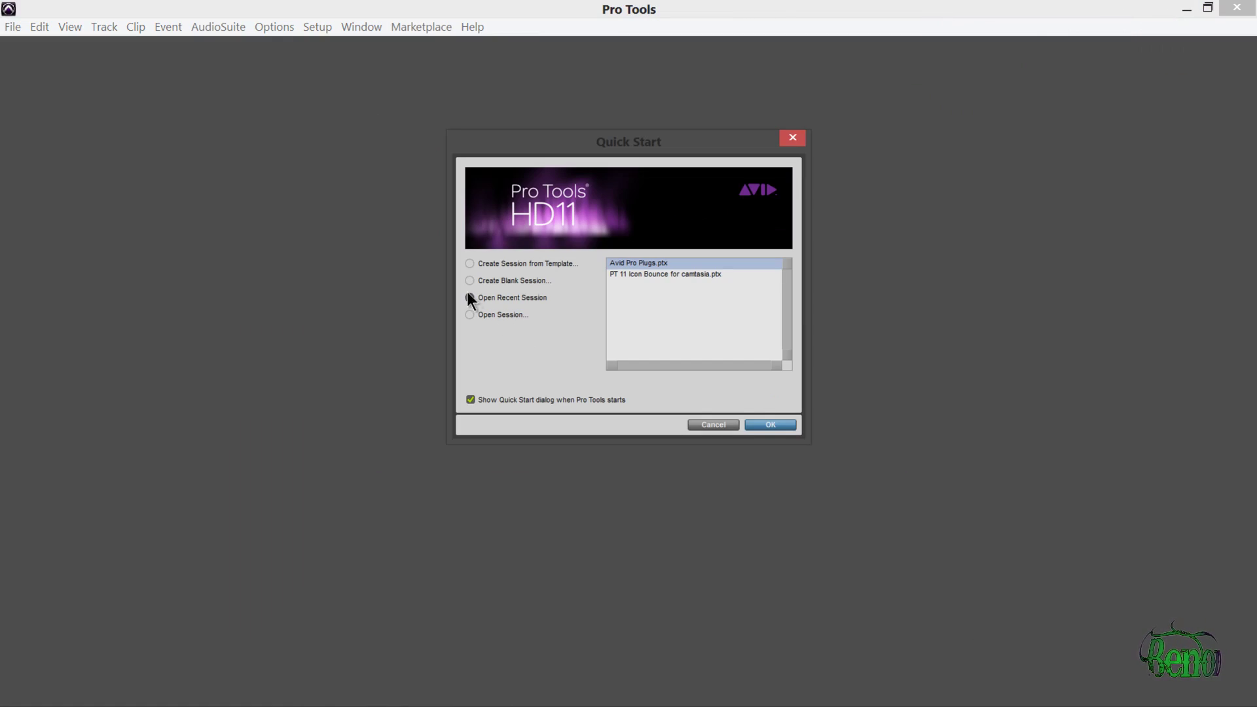
Create and save a blank session named 'IK Amplitube PT11'.
left_click(470, 280)
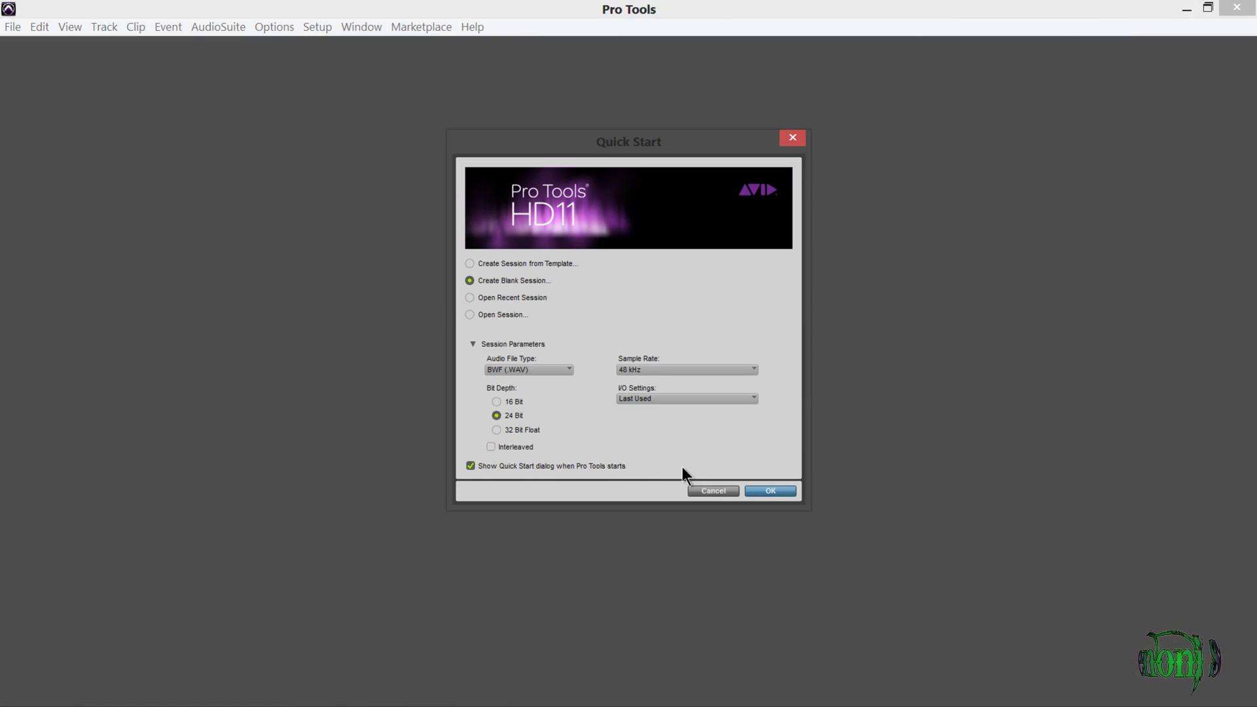
left_click(770, 492)
type("IK Amplitube PT11")
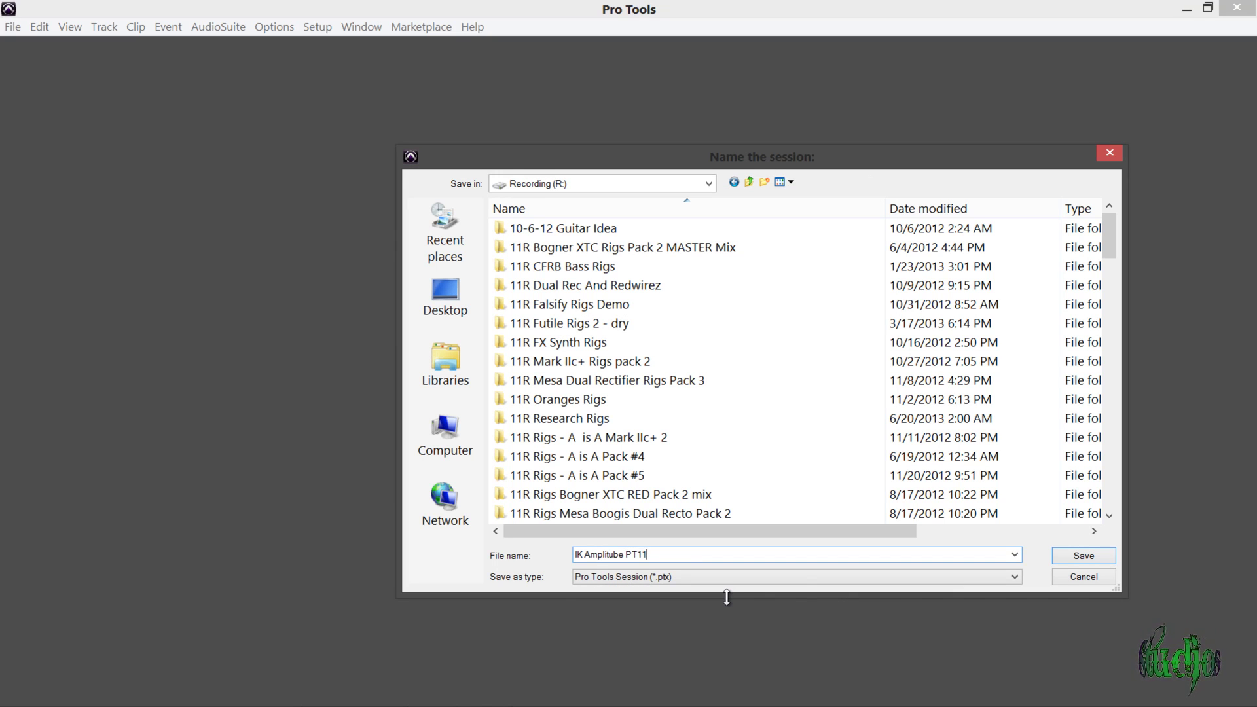
left_click(1106, 558)
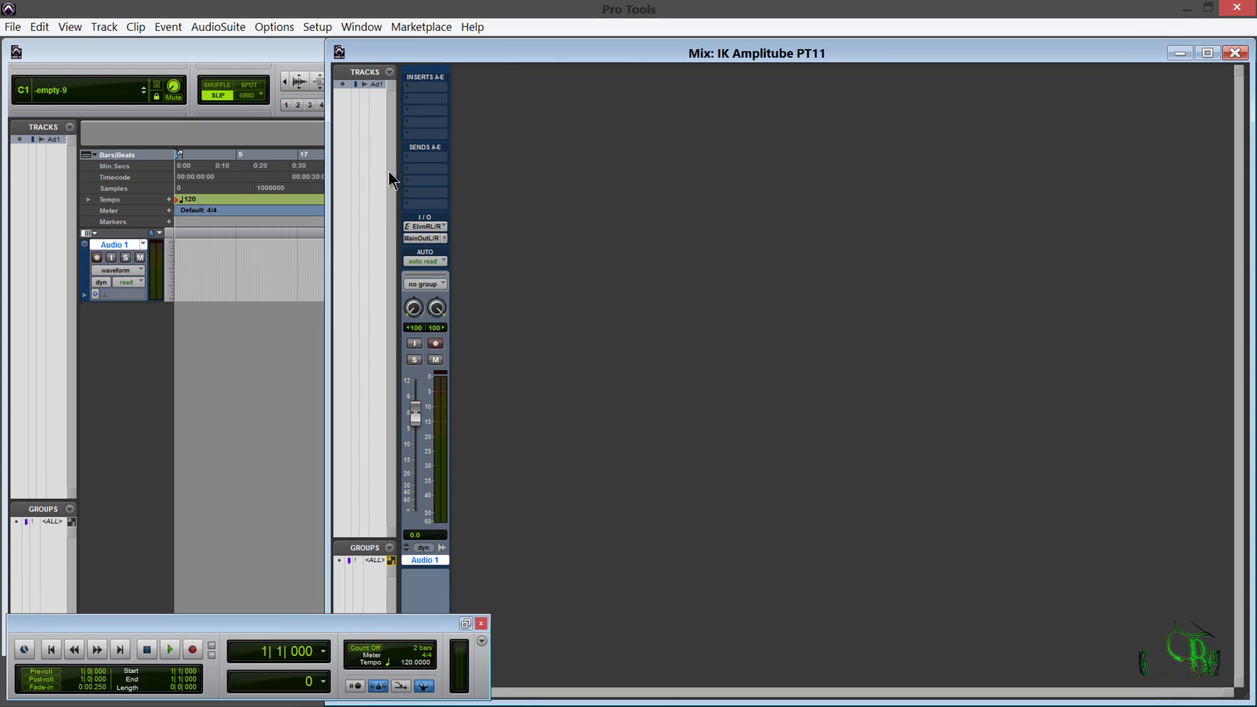
Insert AmpliTube 3 from the Harmonic category on Audio 1's first insert.
left_click(435, 93)
mouse_move(823, 134)
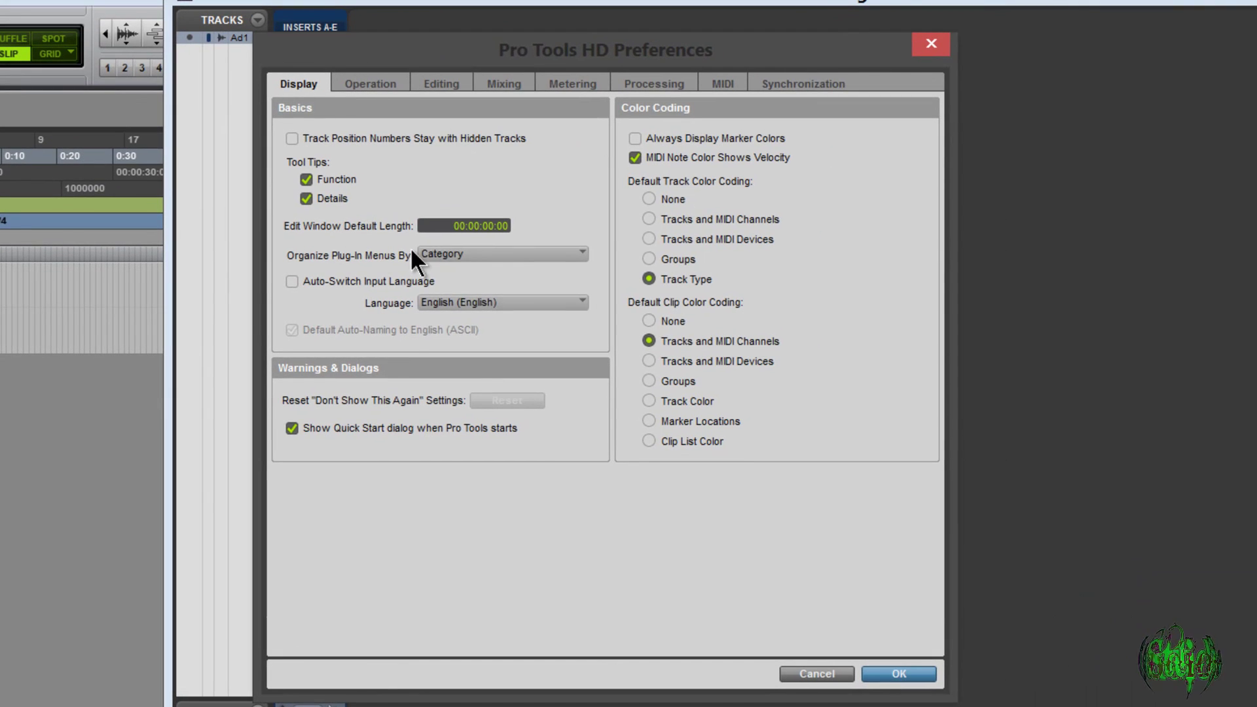
left_click(423, 254)
left_click(579, 342)
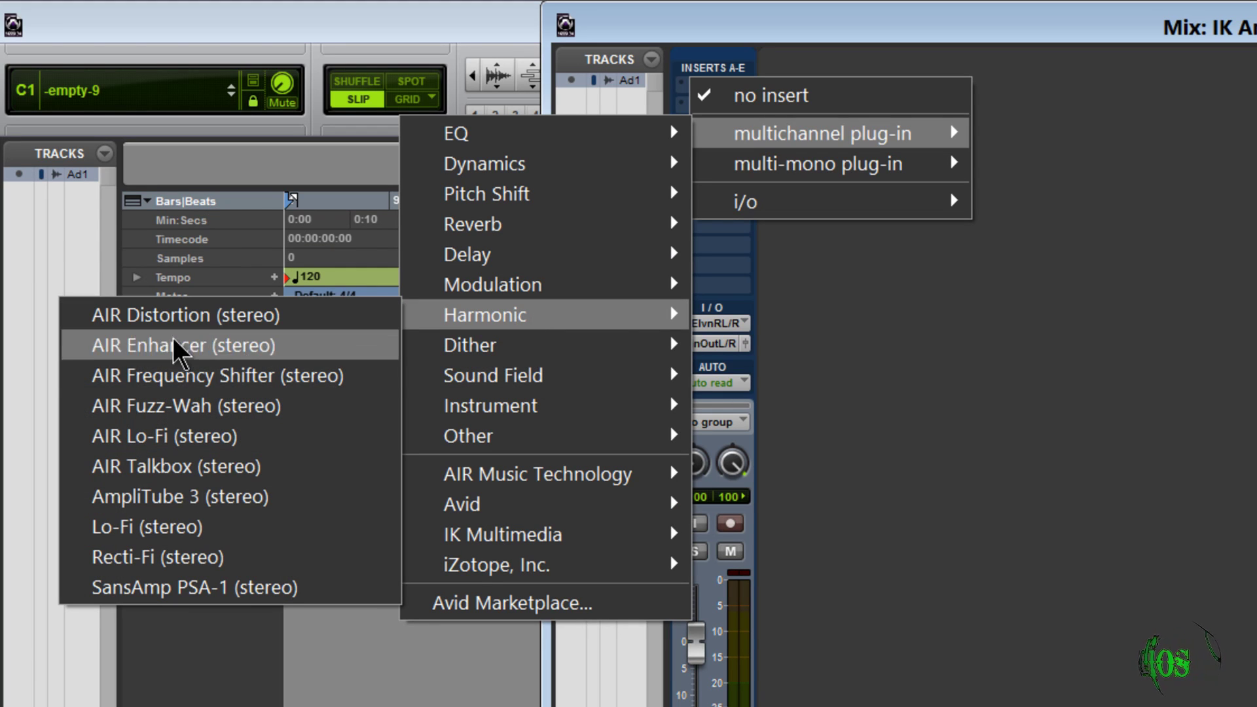
mouse_move(486, 314)
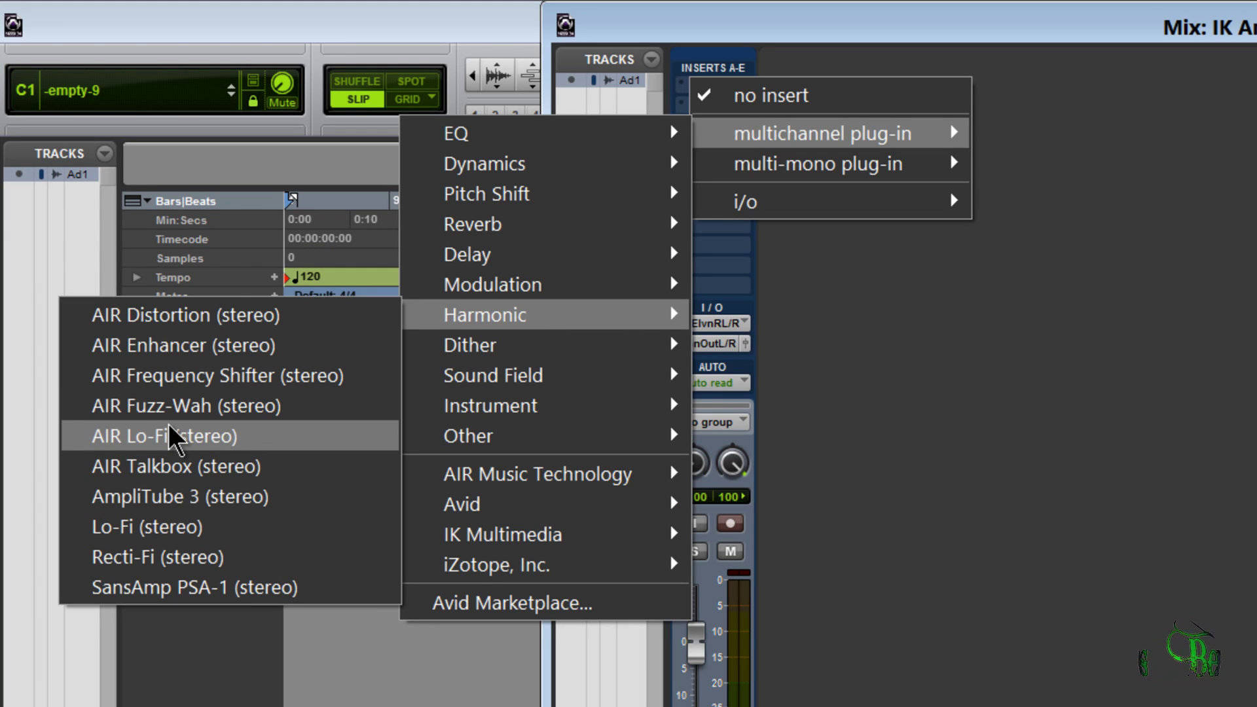
left_click(173, 497)
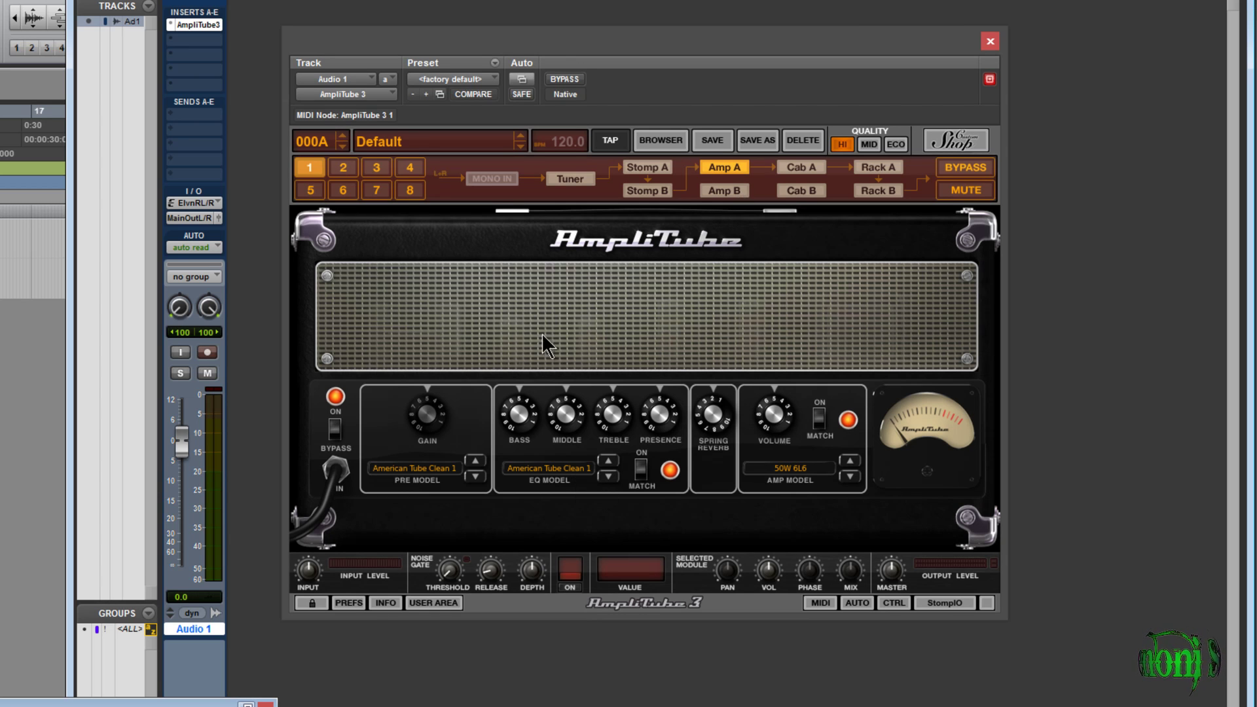
Load the 90s Rhythm ANGER amp preset and bring up the Custom Shop.
left_click(393, 141)
mouse_move(379, 218)
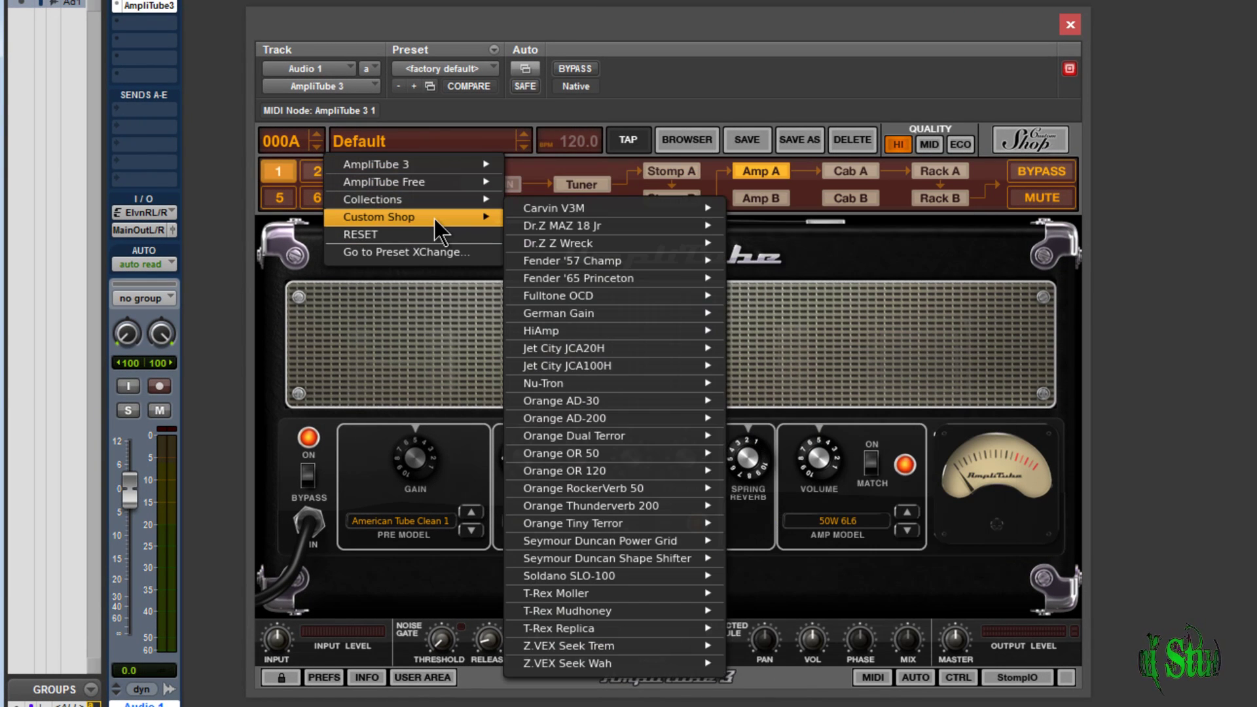
left_click(777, 315)
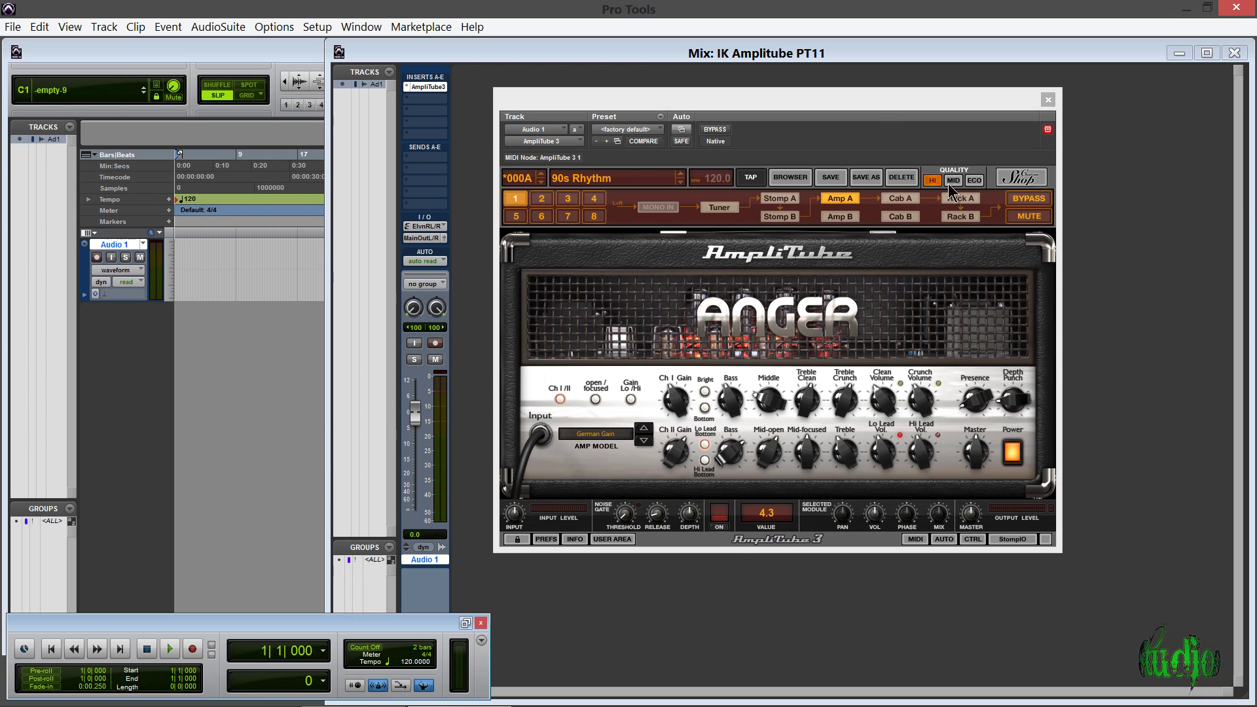
left_click(1037, 178)
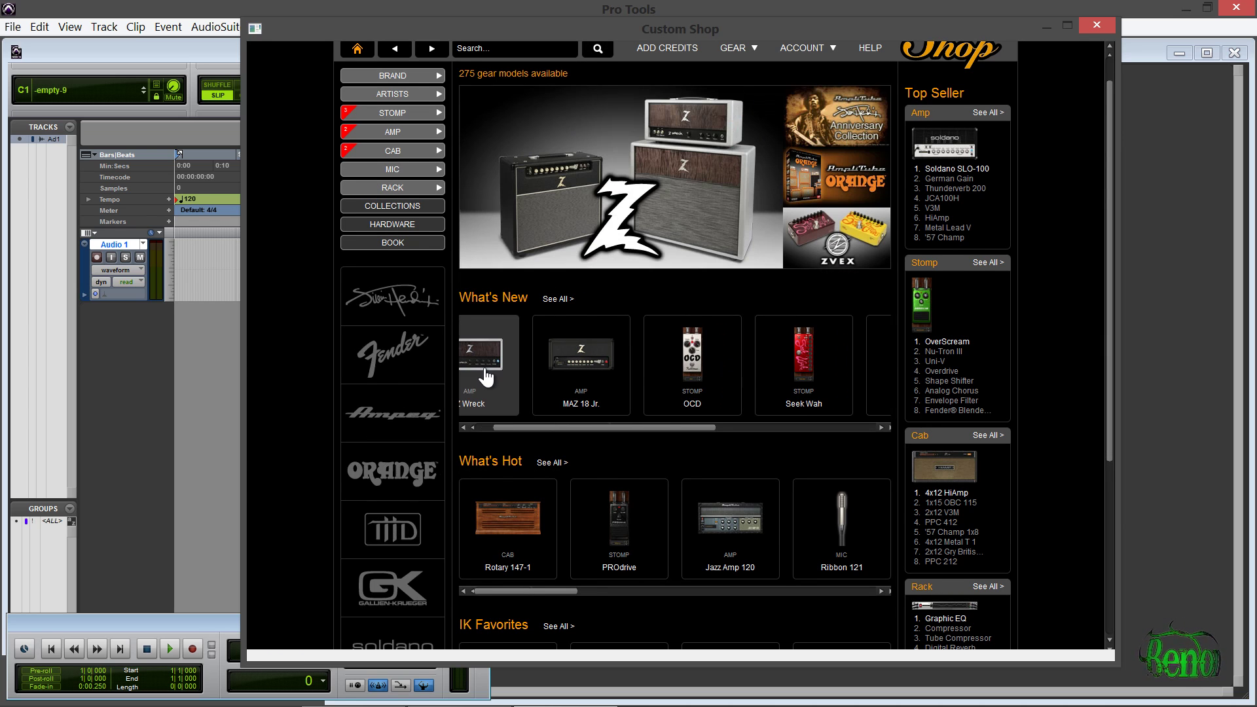
Browse the MAZ 18 Jr. page and the Lead amp list, then close the Custom Shop.
left_click(616, 366)
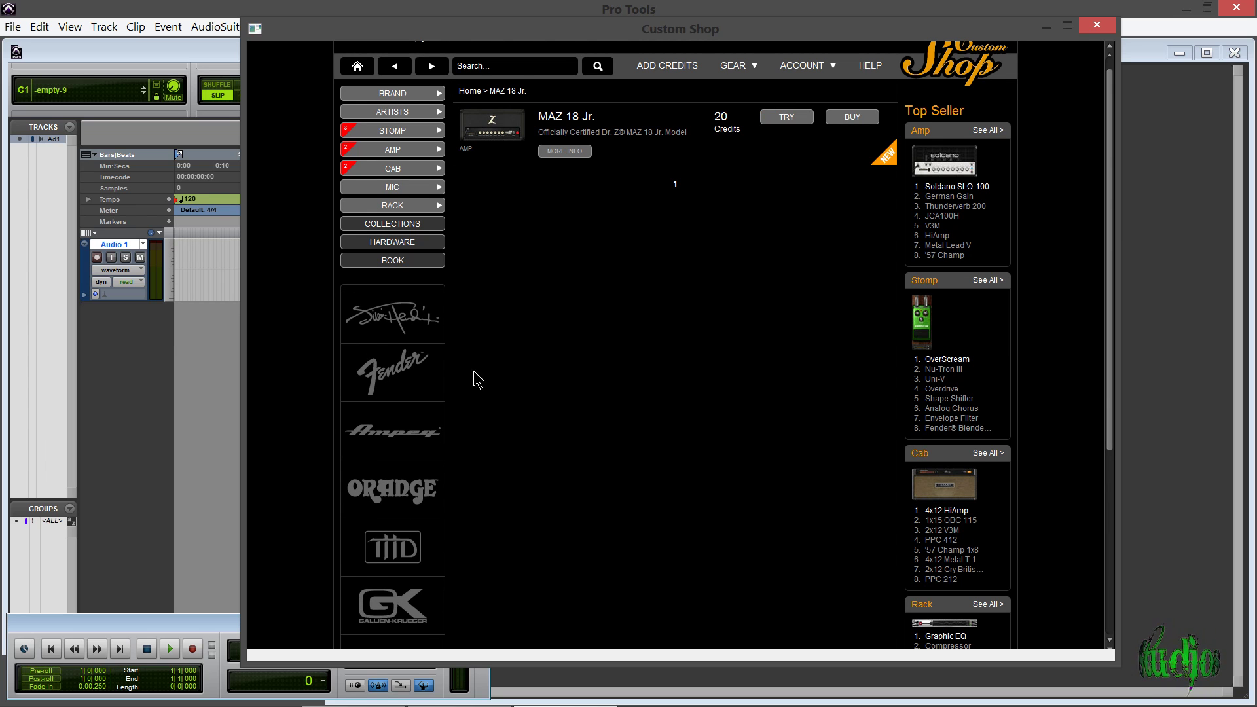
left_click(501, 185)
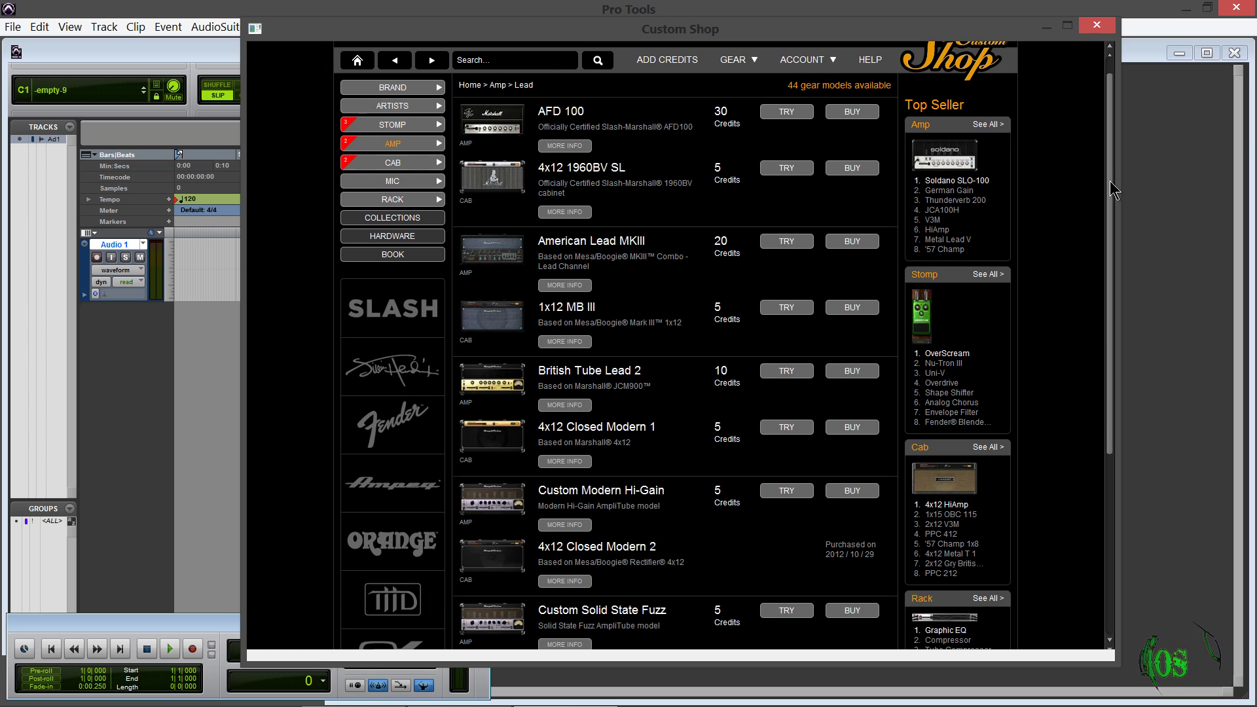
scroll(1112, 180, "down", 2)
scroll(1114, 203, "down", 3)
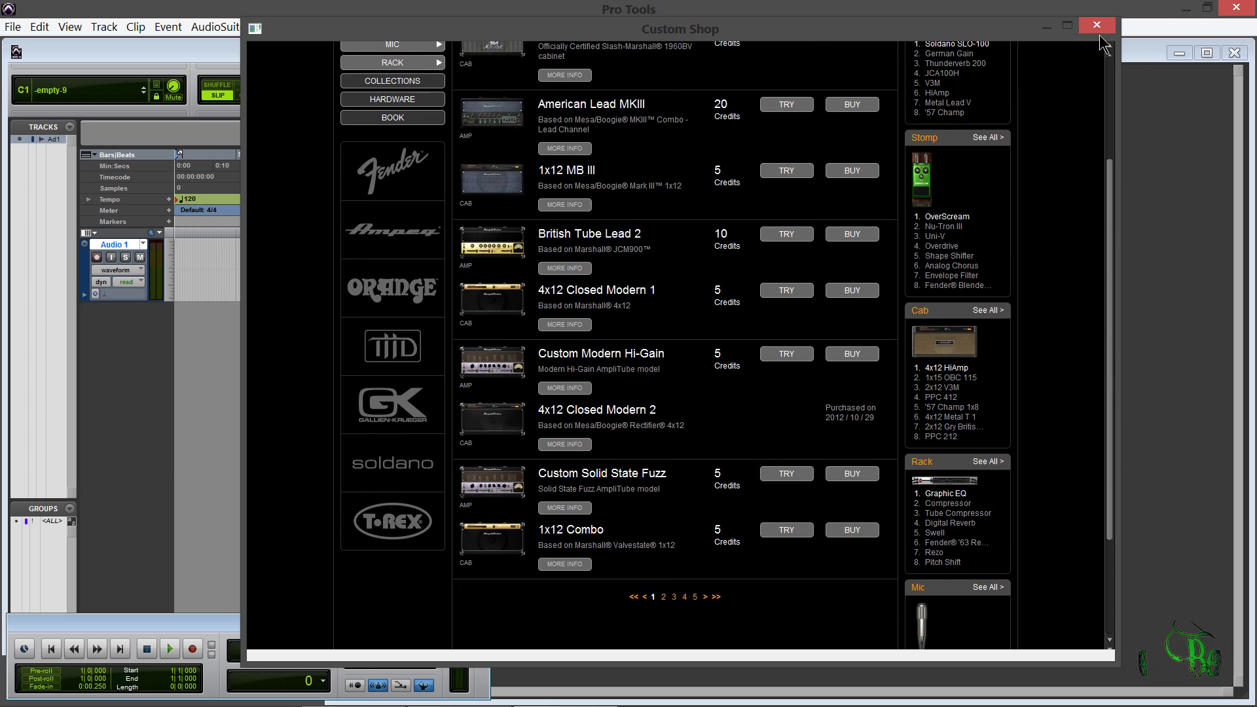
left_click(1097, 25)
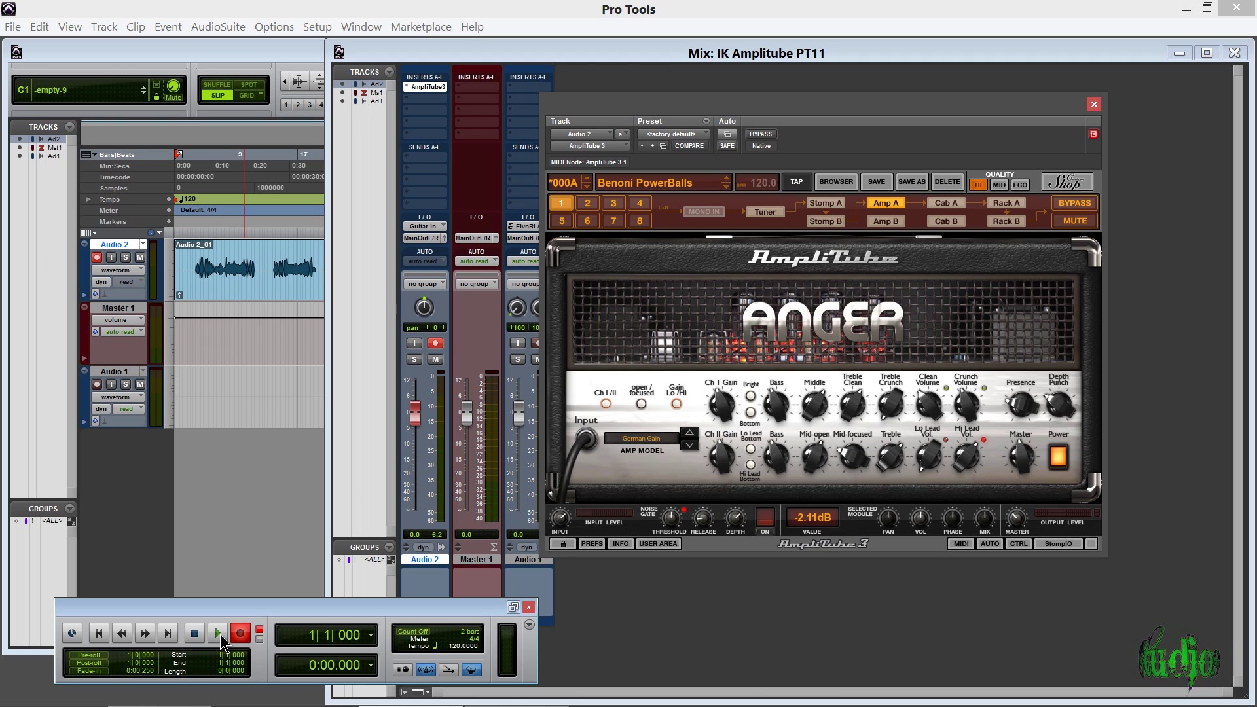
Play back, then record a guitar take on Audio 2 to create clip Audio 2_01.
left_click(220, 637)
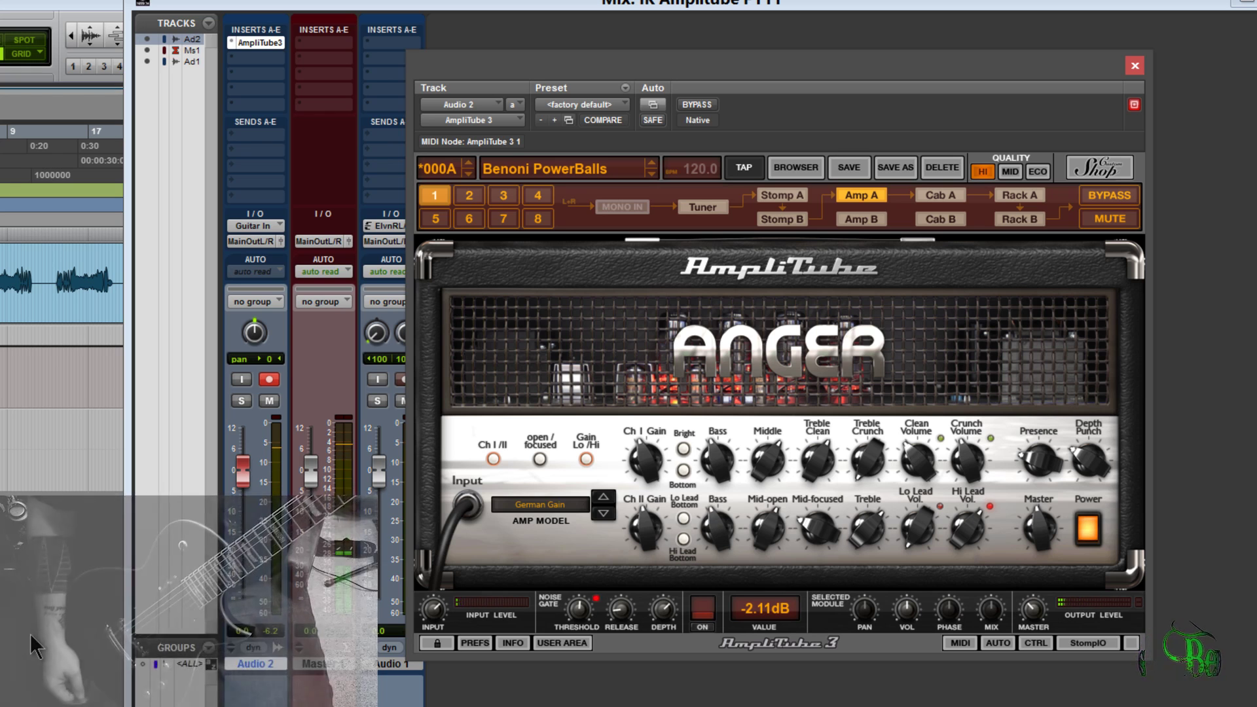
key("ctrl+space")
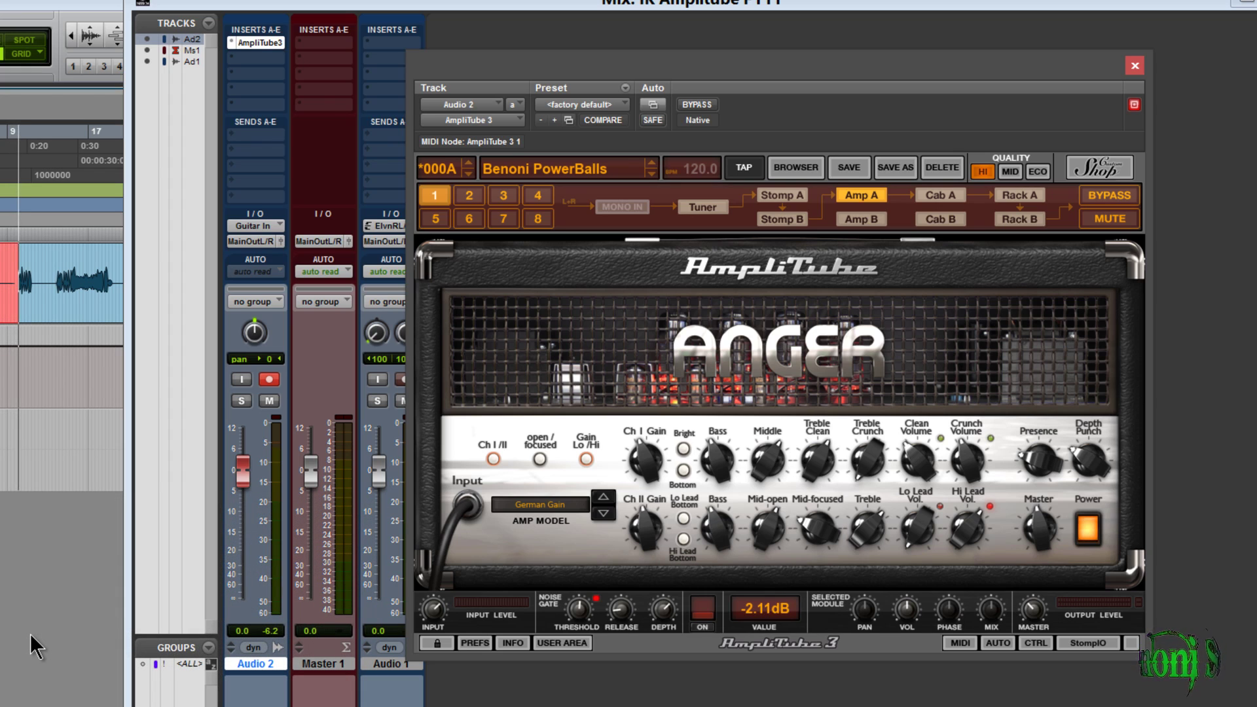
key("space")
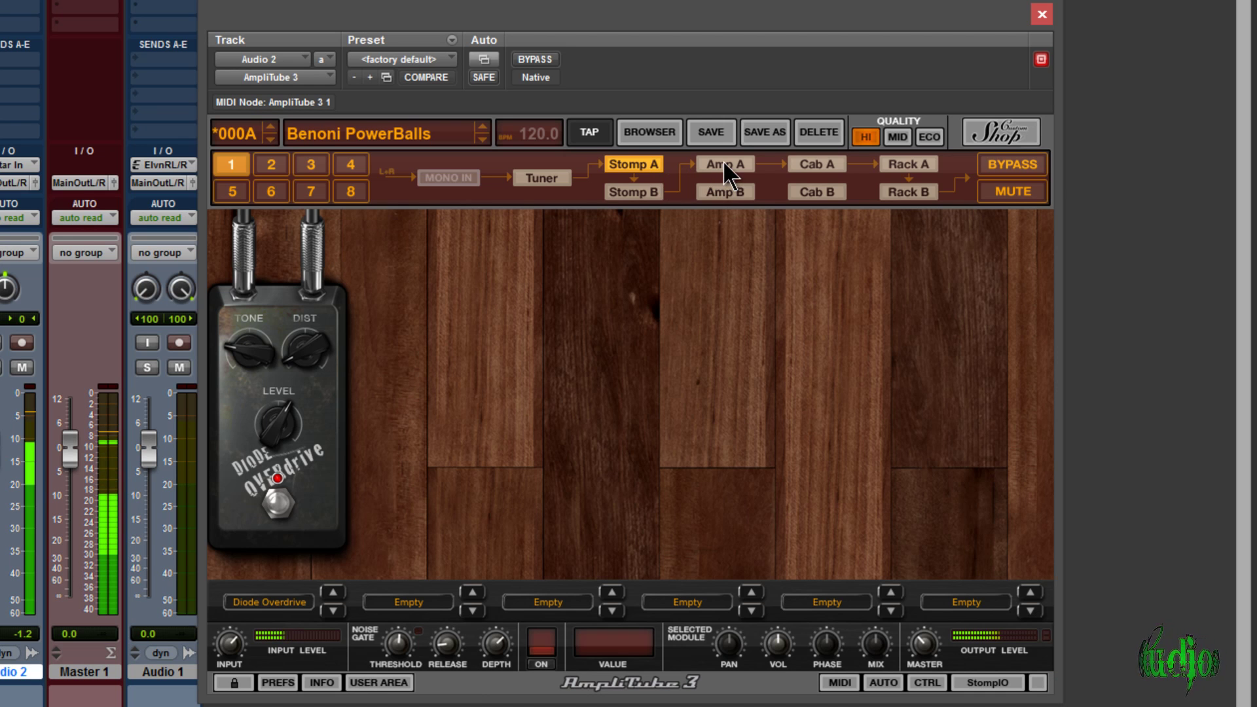
left_click(723, 163)
left_click(826, 163)
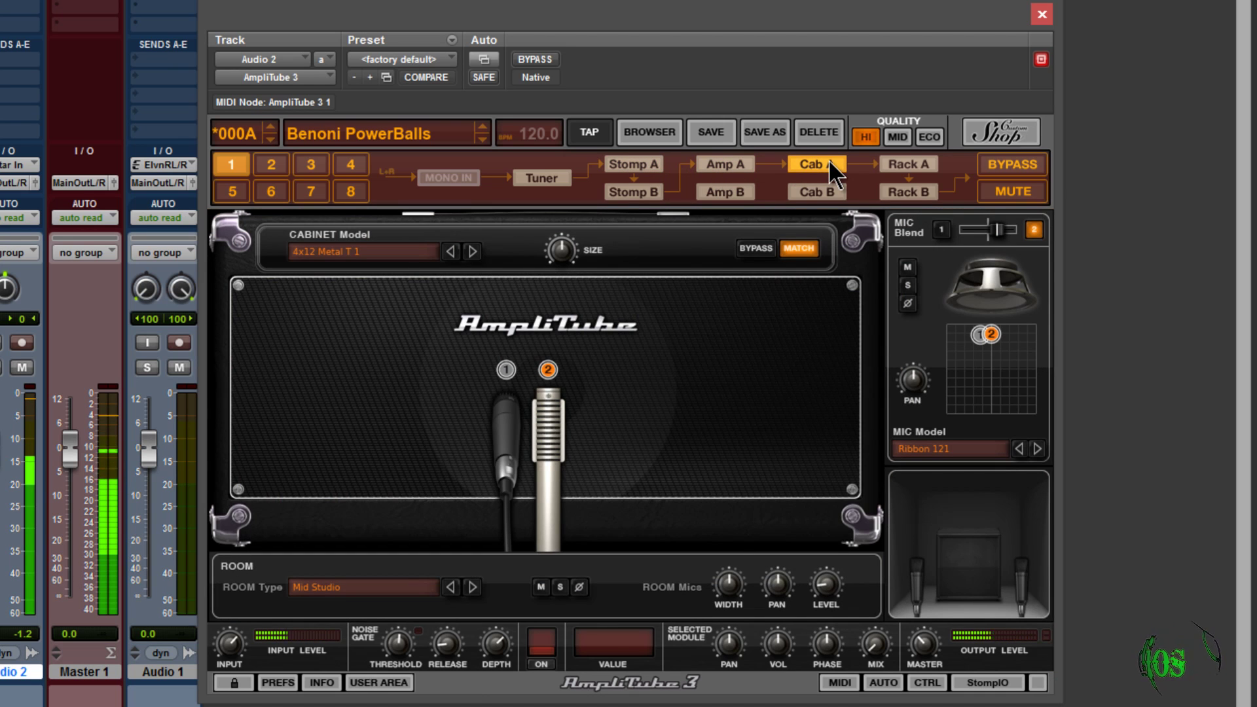
left_click(901, 159)
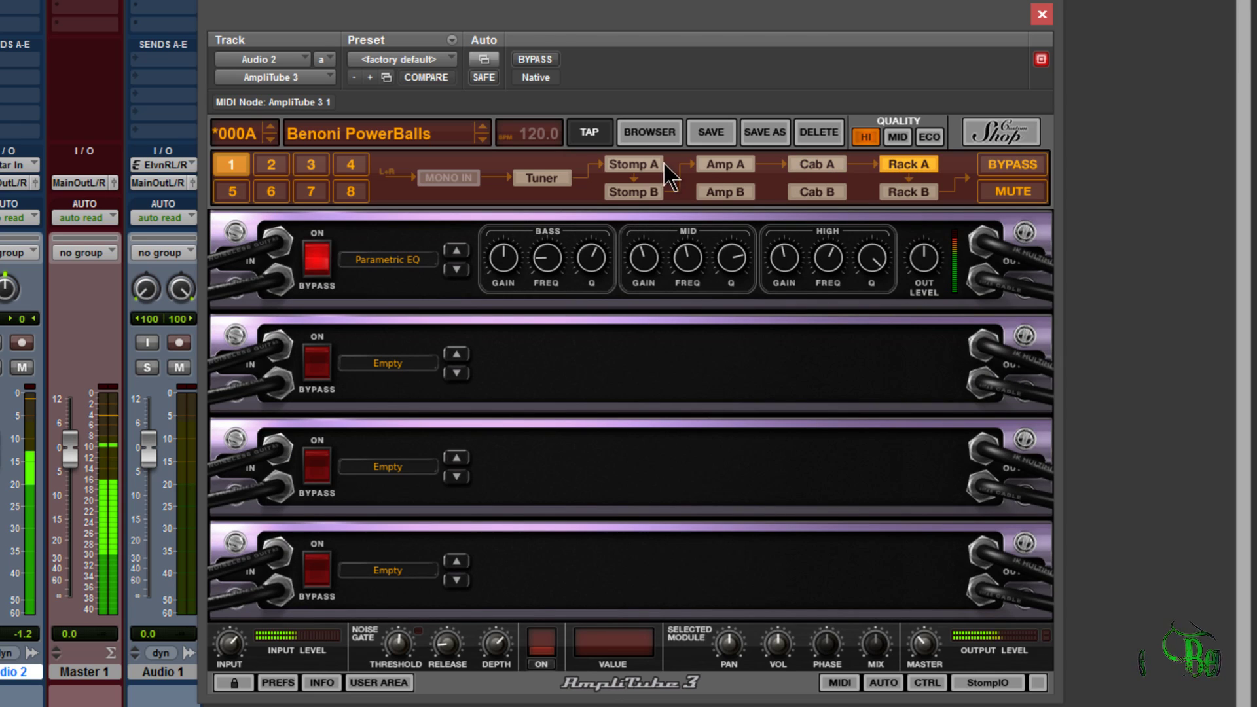
left_click(737, 164)
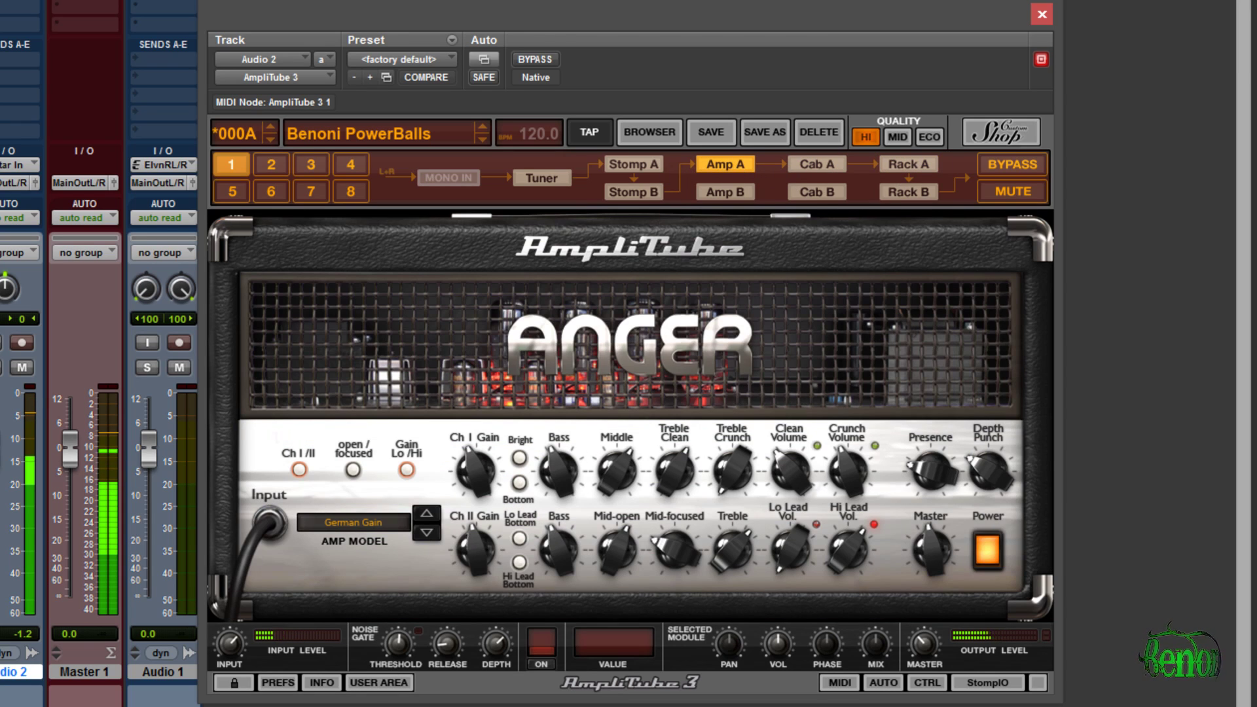